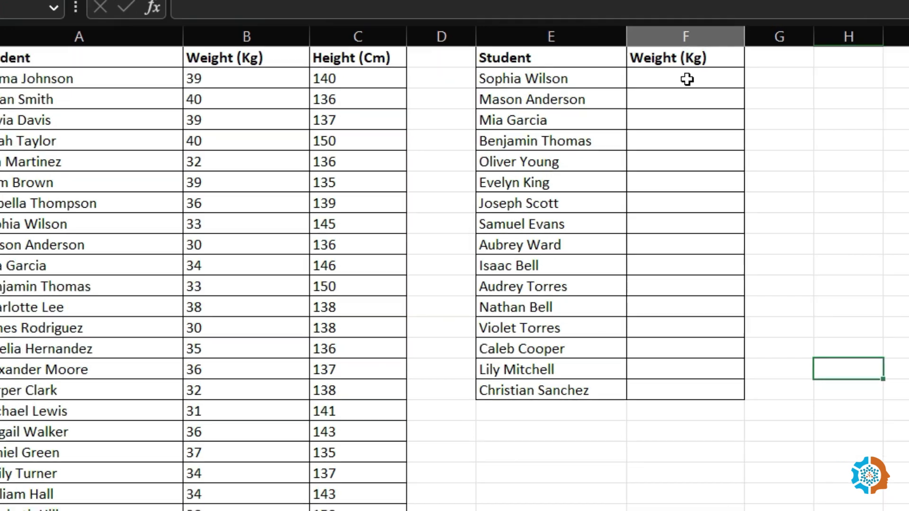
{"action": "left_click", "coordinate": [720, 84]}
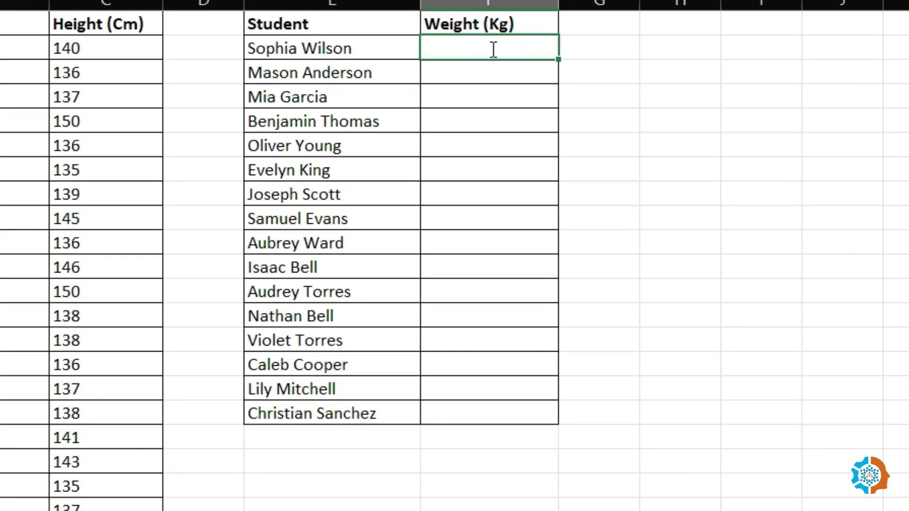
{"action": "type", "text": "=vl"}
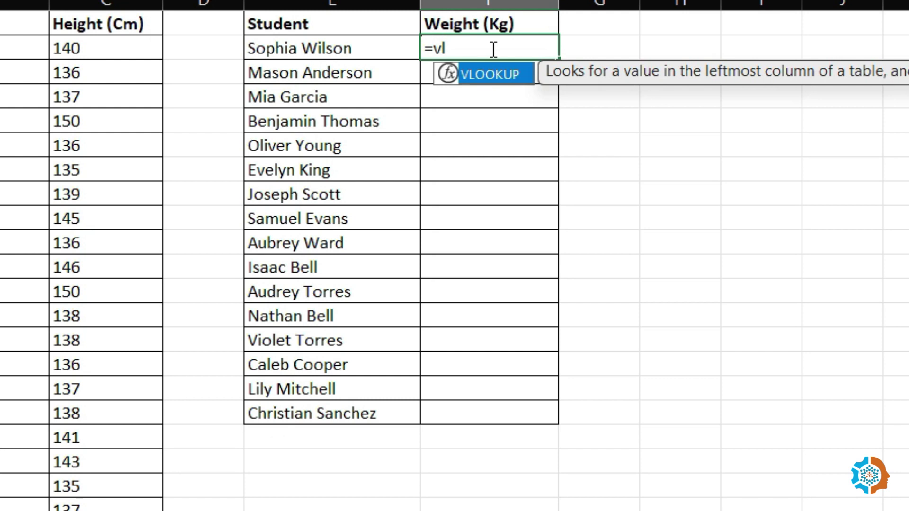
{"action": "double_click", "coordinate": [492, 76]}
{"action": "left_click", "coordinate": [288, 47]}
{"action": "type", "text": ","}
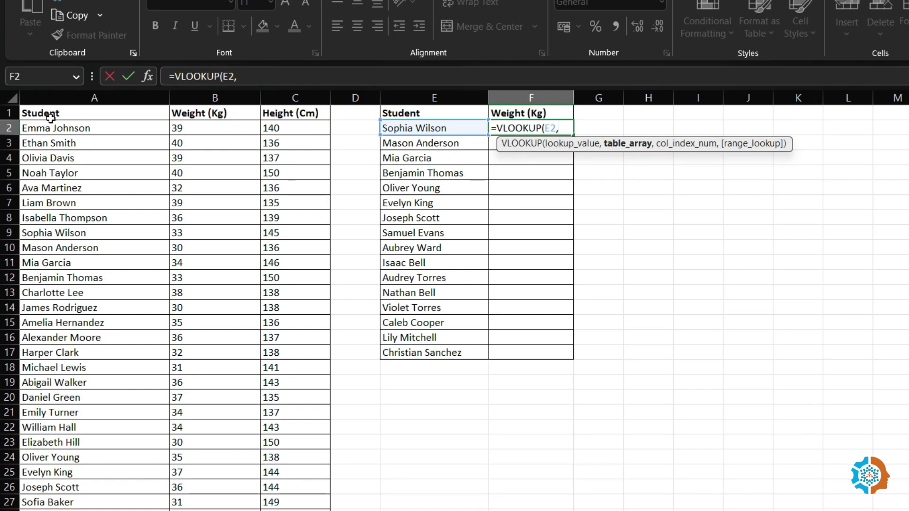
{"action": "left_click", "coordinate": [61, 97]}
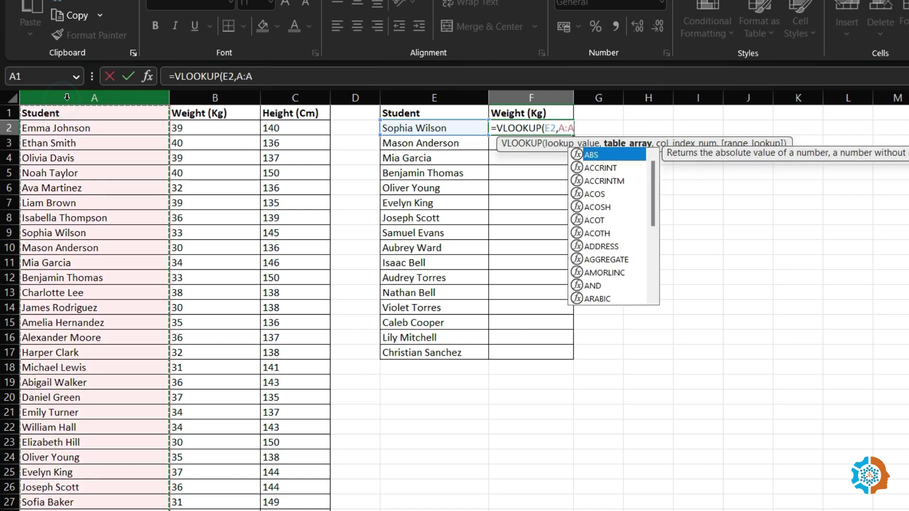
{"action": "left_click_drag", "start_coordinate": [283, 95], "coordinate": [289, 98]}
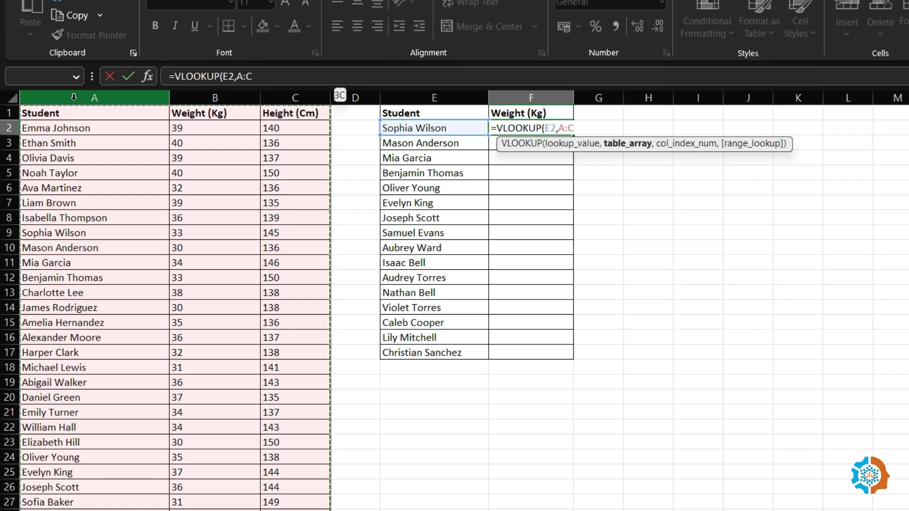
{"action": "type", "text": ","}
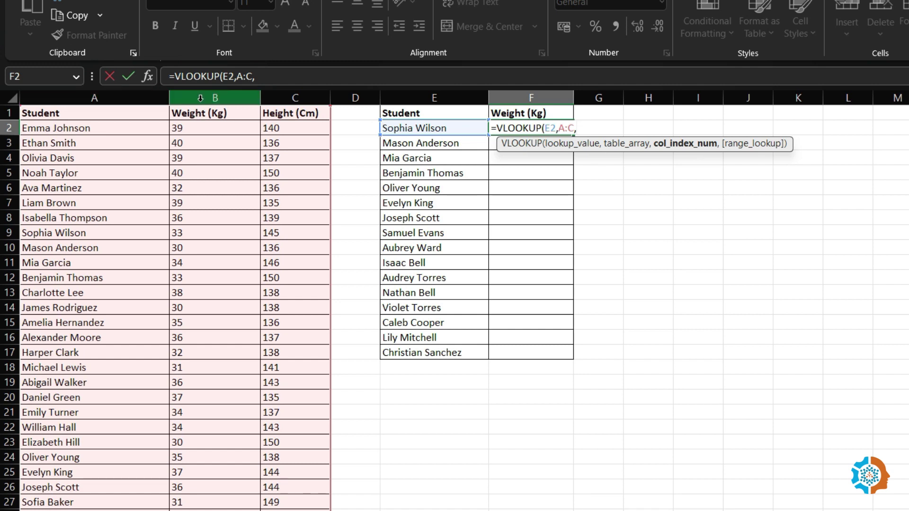
{"action": "type", "text": ","}
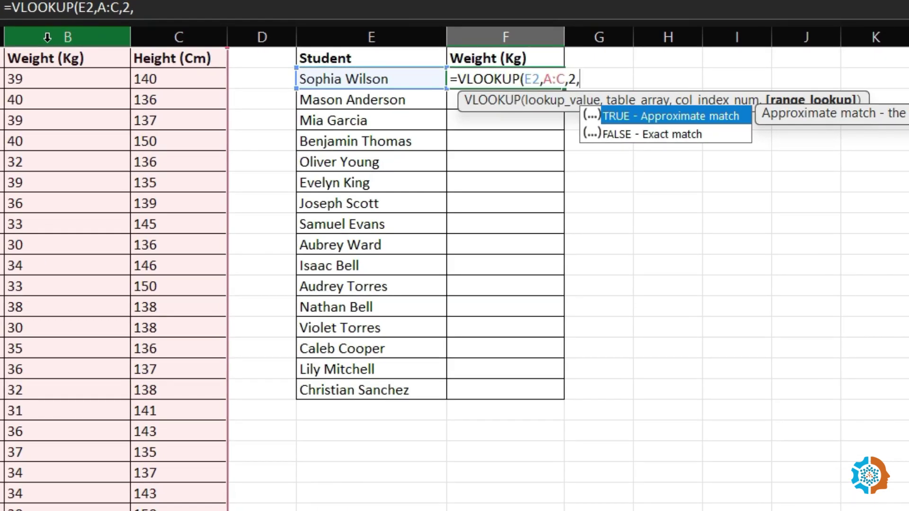
{"action": "double_click", "coordinate": [649, 132]}
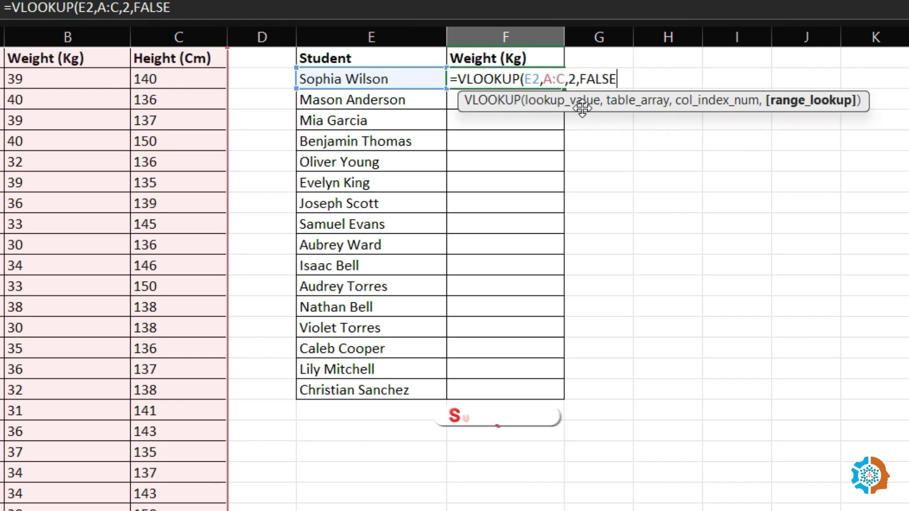
{"action": "key", "text": "Return"}
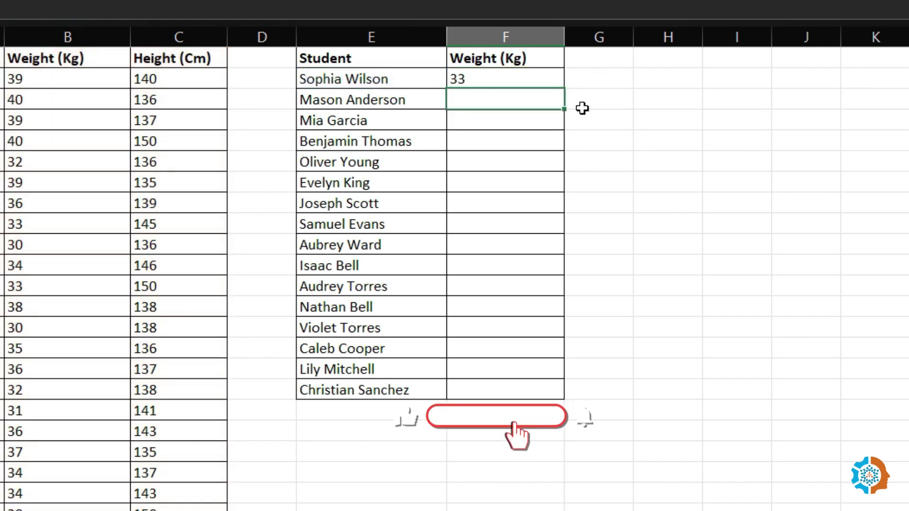
Step: Fill the weight formula down to F17 and relabel F1 as Height (Cm)
{"action": "left_click", "coordinate": [483, 76]}
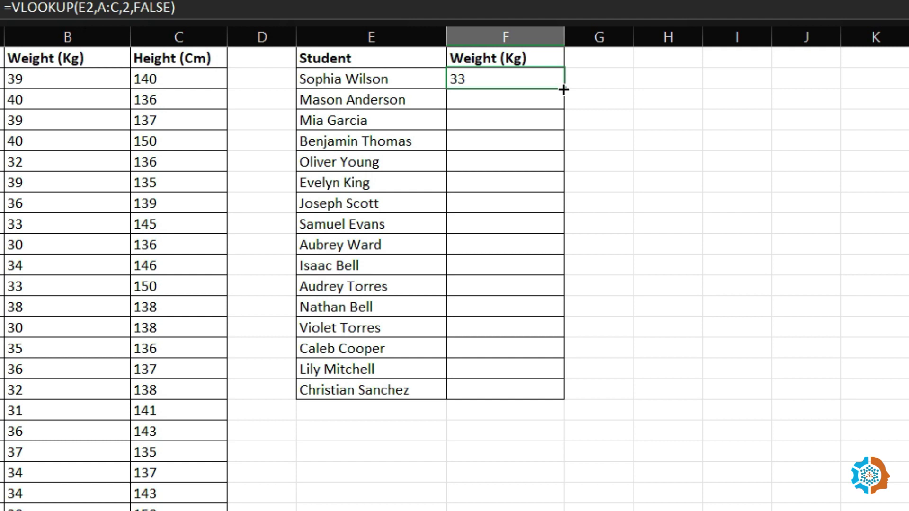
{"action": "double_click", "coordinate": [563, 89]}
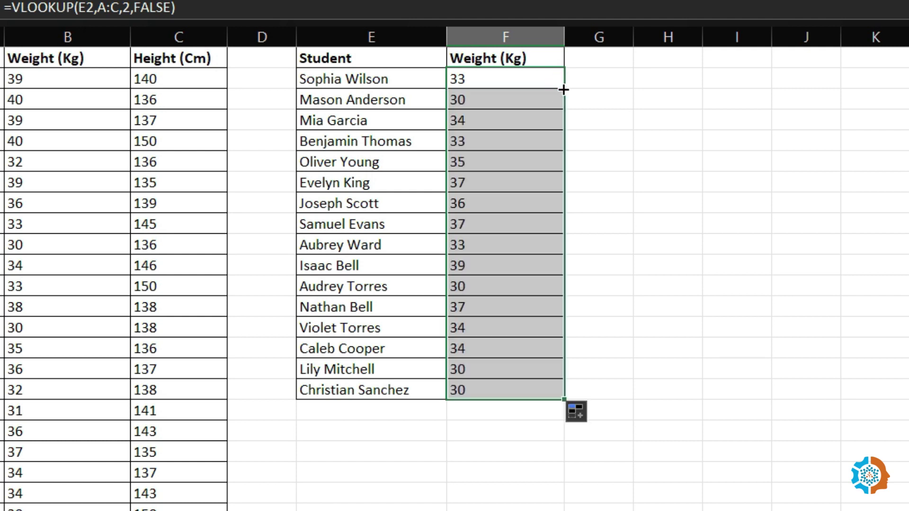
{"action": "left_click", "coordinate": [156, 59]}
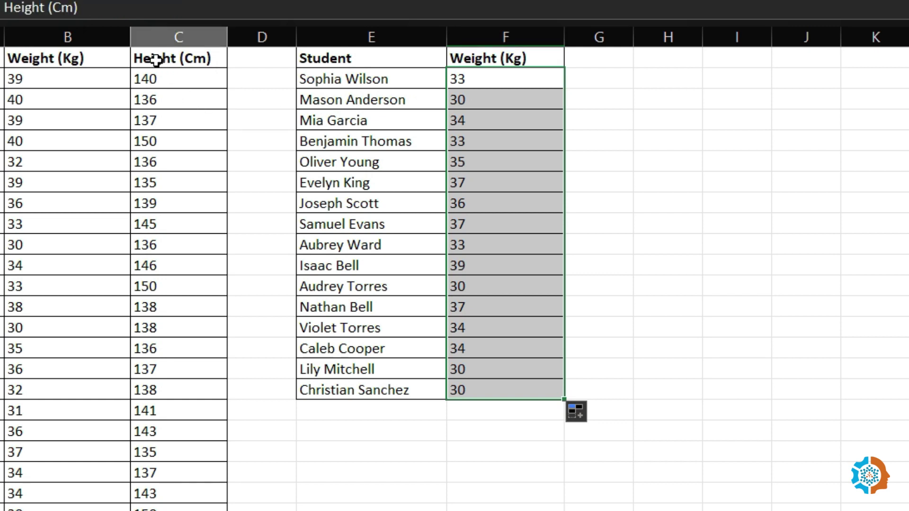
{"action": "key", "text": "ctrl+c"}
{"action": "left_click", "coordinate": [531, 59]}
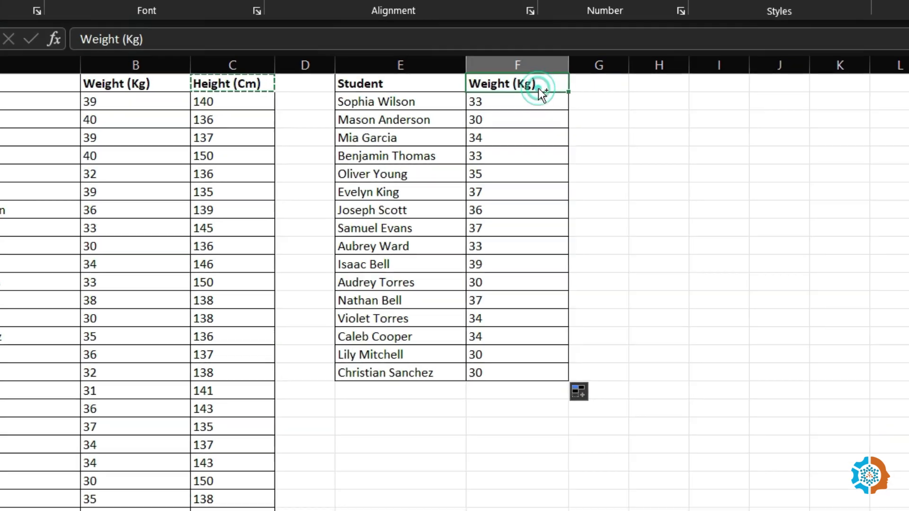
{"action": "key", "text": "ctrl+v"}
Step: Change F2's column index to return height (145), fill it down to F17, then go to Hlookup sheet
{"action": "left_click", "coordinate": [519, 129]}
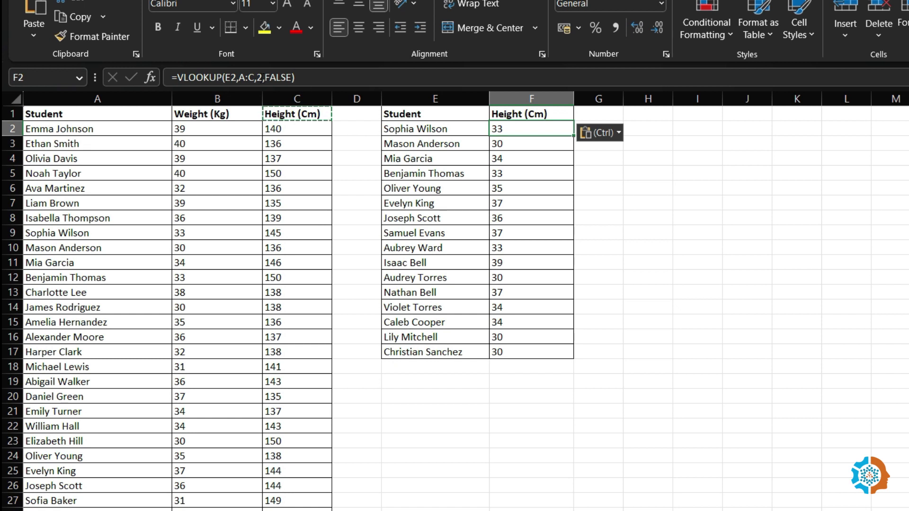
{"action": "left_click", "coordinate": [262, 77]}
{"action": "key", "text": "BackSpace"}
{"action": "type", "text": "2"}
{"action": "key", "text": "Return"}
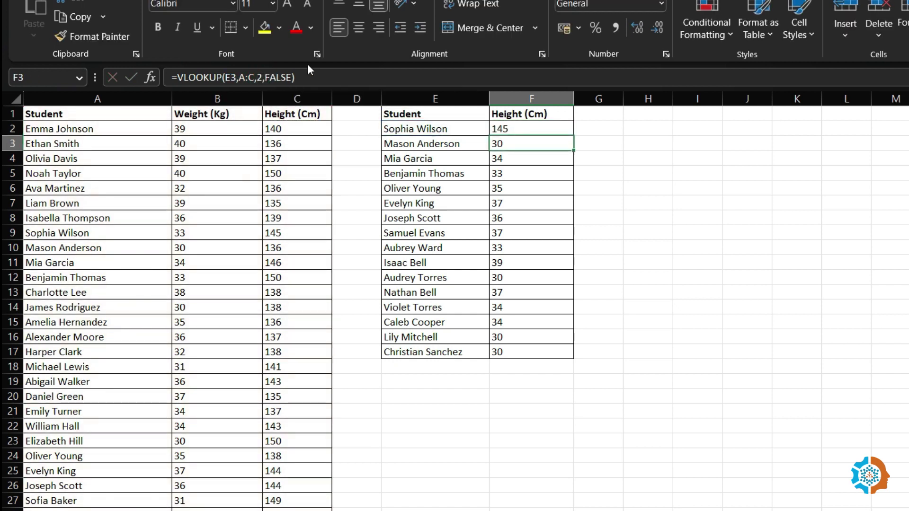
{"action": "left_click", "coordinate": [516, 131]}
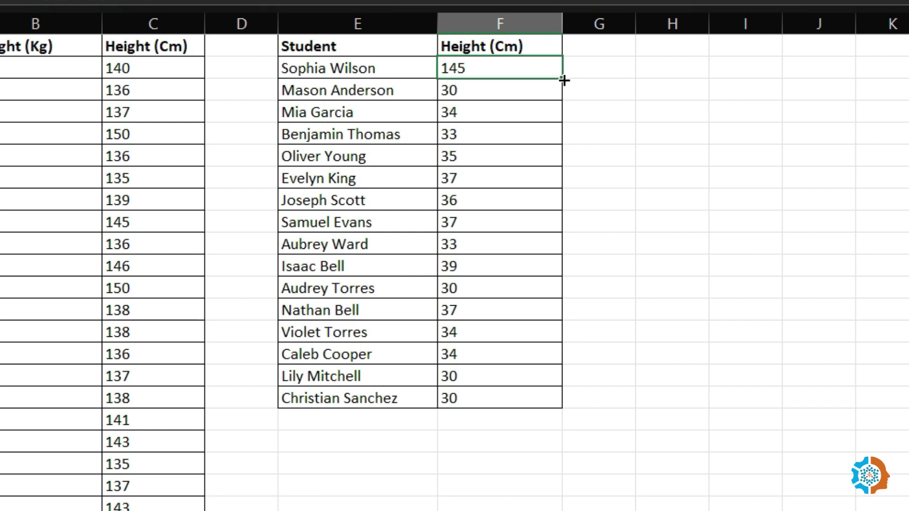
{"action": "double_click", "coordinate": [564, 81]}
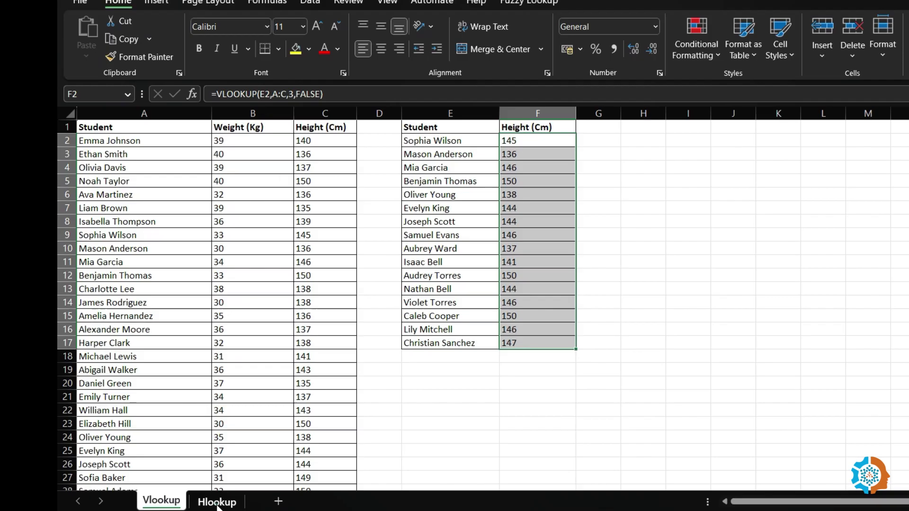
{"action": "left_click", "coordinate": [277, 463]}
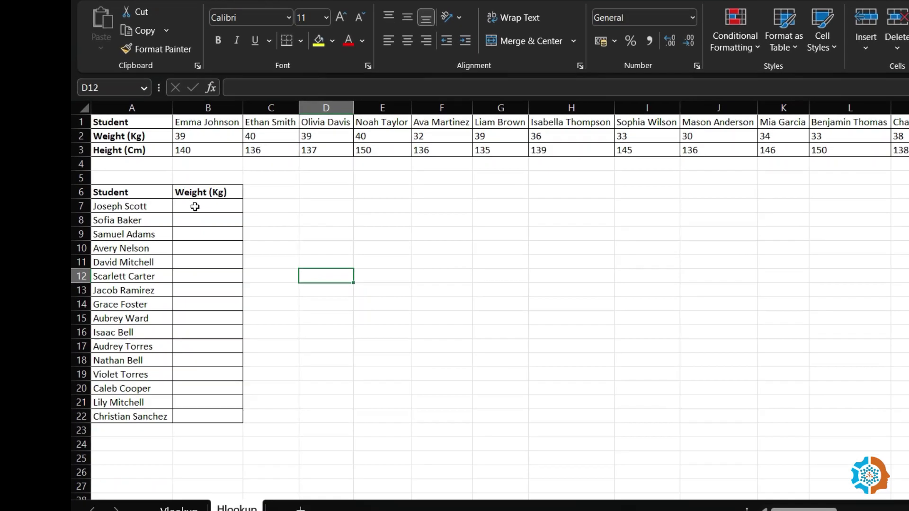
{"action": "left_click", "coordinate": [242, 216]}
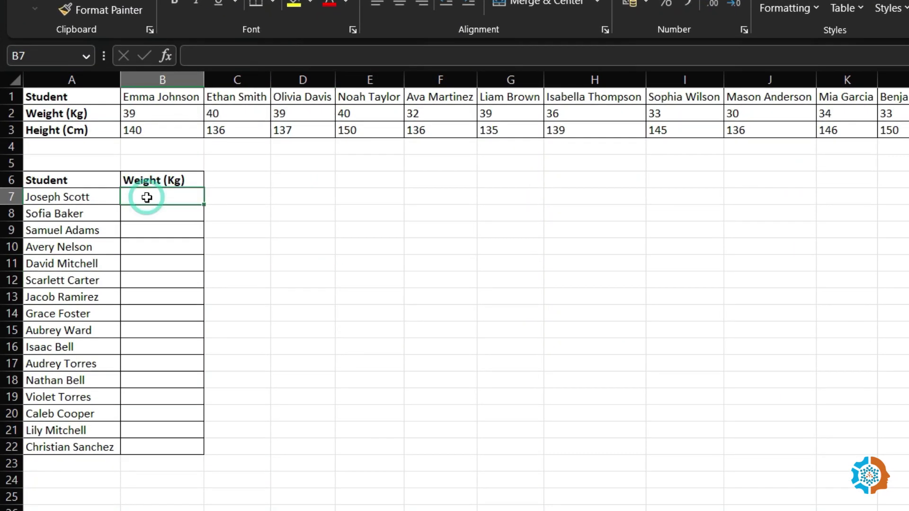
{"action": "type", "text": "="}
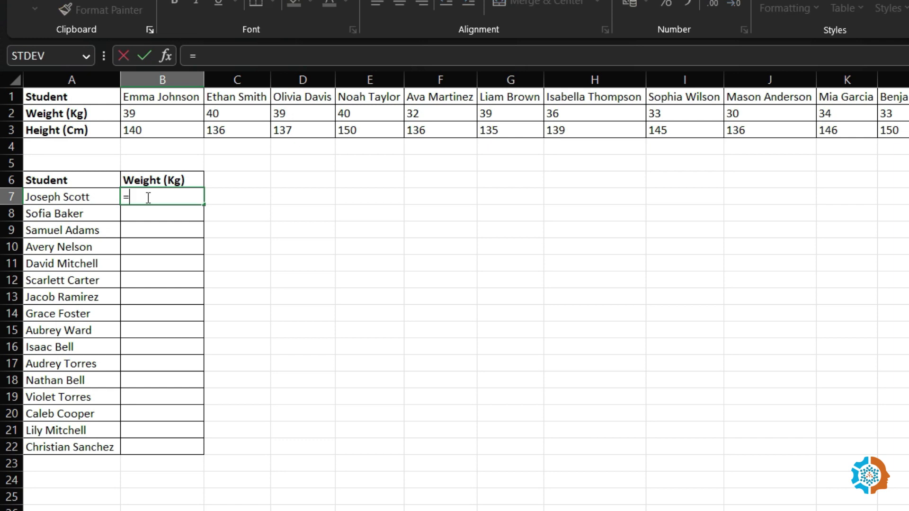
{"action": "type", "text": "hl"}
{"action": "double_click", "coordinate": [176, 217]}
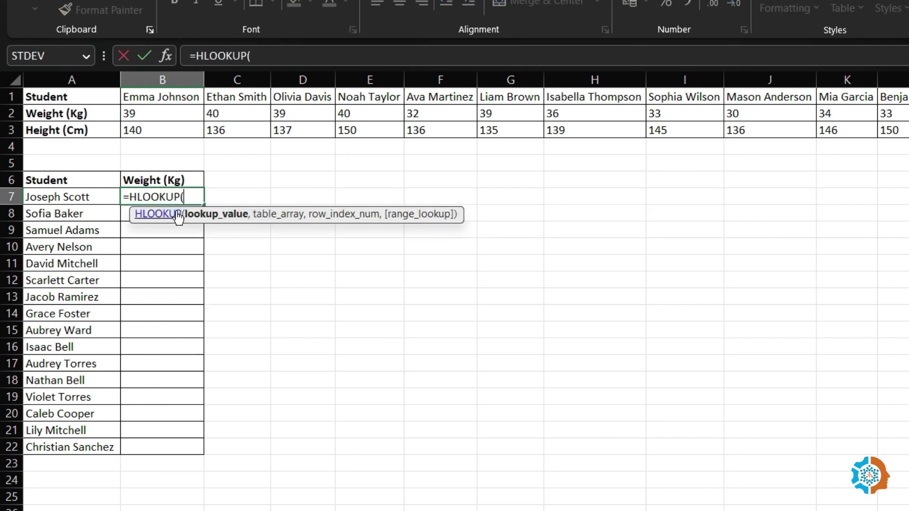
{"action": "left_click", "coordinate": [57, 196]}
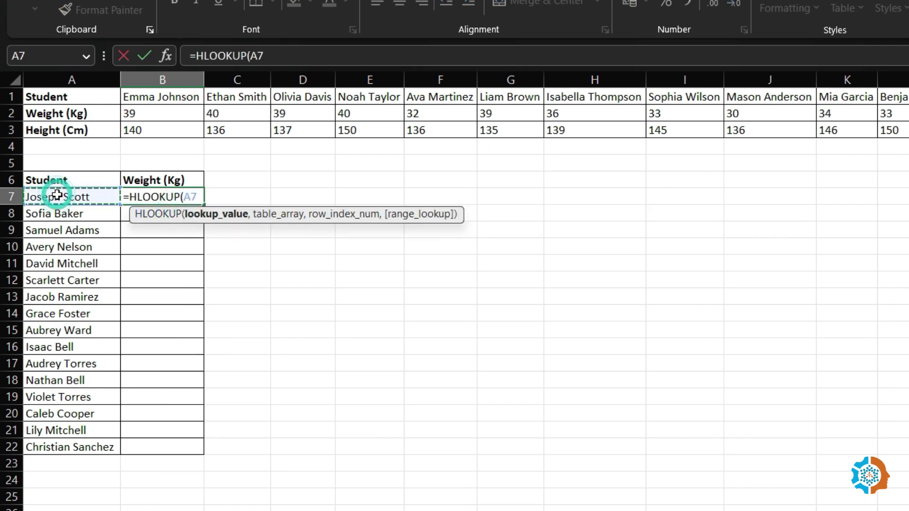
{"action": "type", "text": ","}
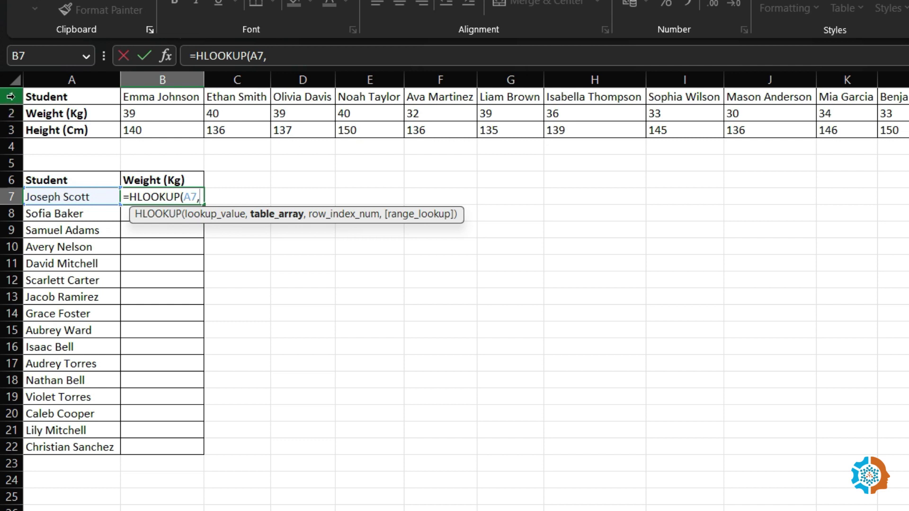
{"action": "left_click_drag", "start_coordinate": [11, 96], "coordinate": [10, 138]}
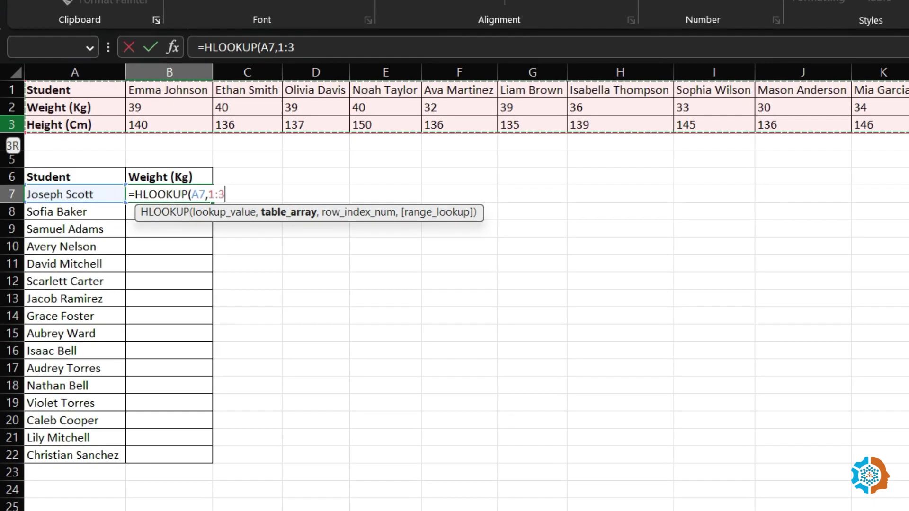
{"action": "key", "text": "F4"}
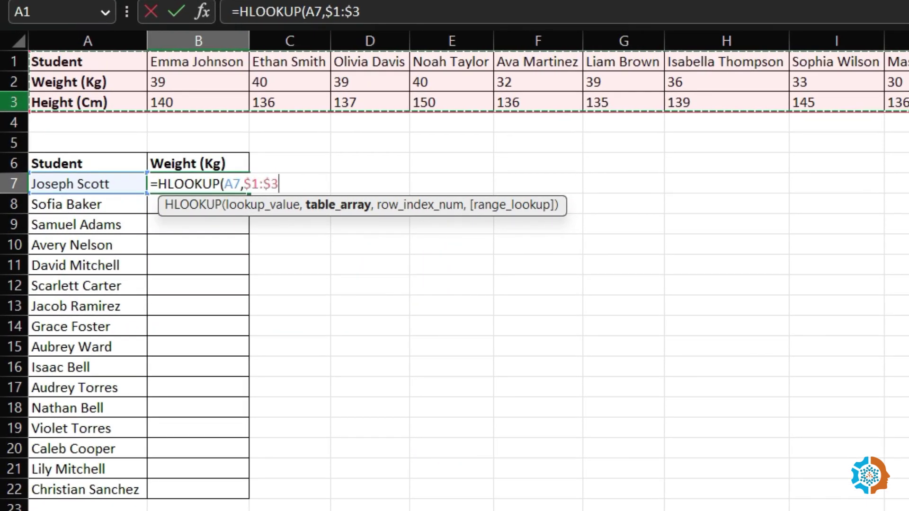
{"action": "type", "text": ","}
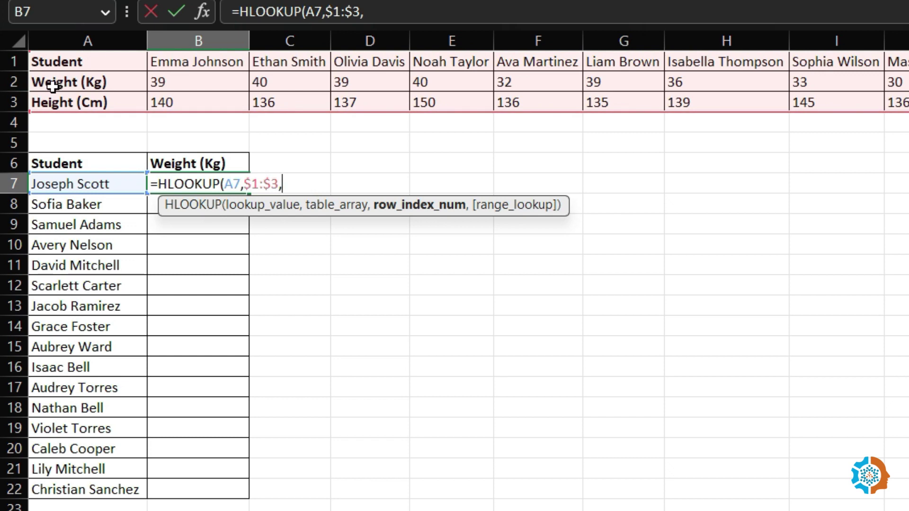
{"action": "type", "text": "2"}
{"action": "type", "text": ","}
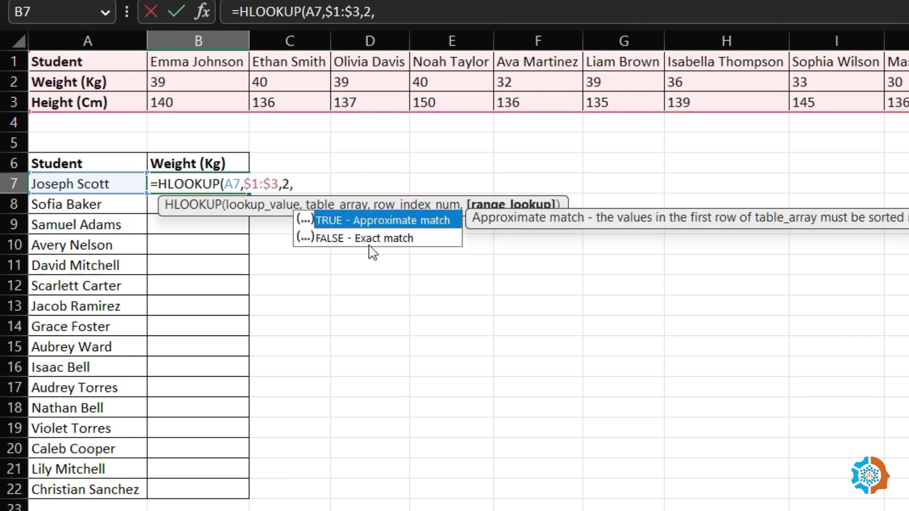
{"action": "double_click", "coordinate": [375, 238]}
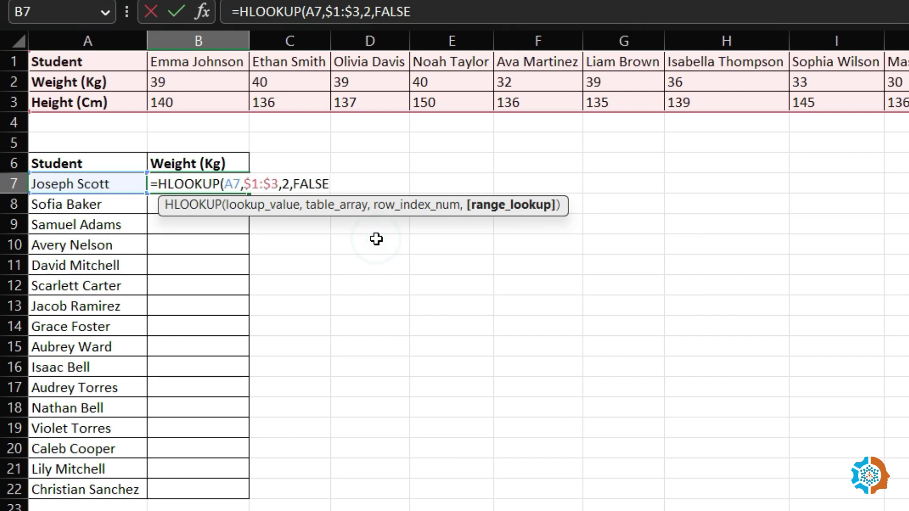
{"action": "type", "text": ")"}
{"action": "key", "text": "Return"}
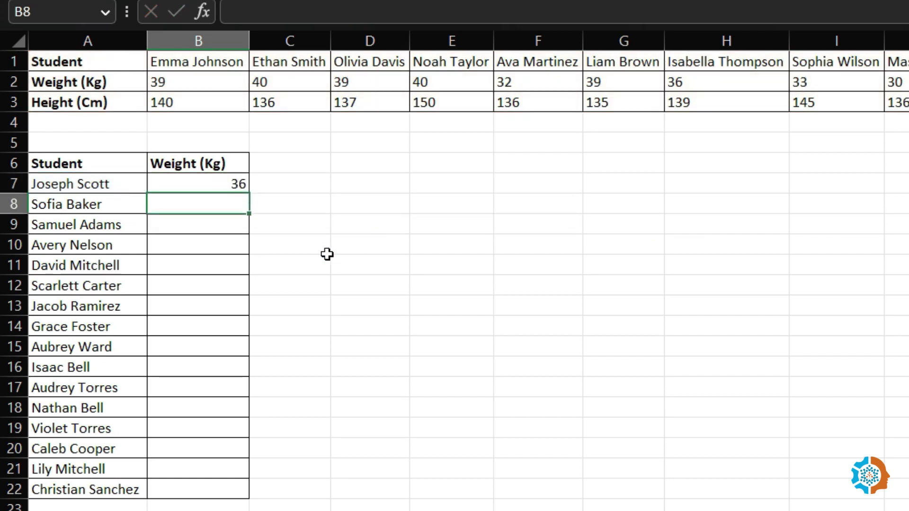
Step: Fill the weight formula down to B22 and relabel B6 as Height (Cm)
{"action": "left_click", "coordinate": [203, 183]}
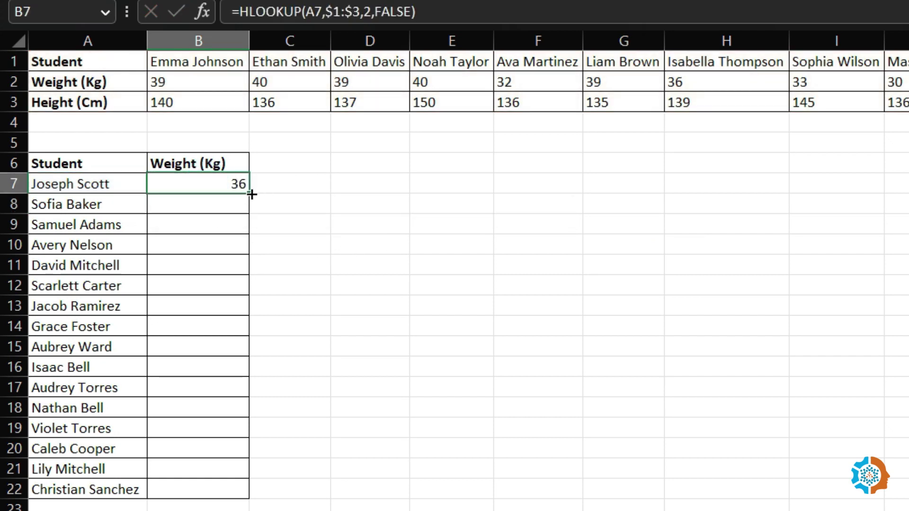
{"action": "left_click_drag", "start_coordinate": [249, 197], "coordinate": [235, 497]}
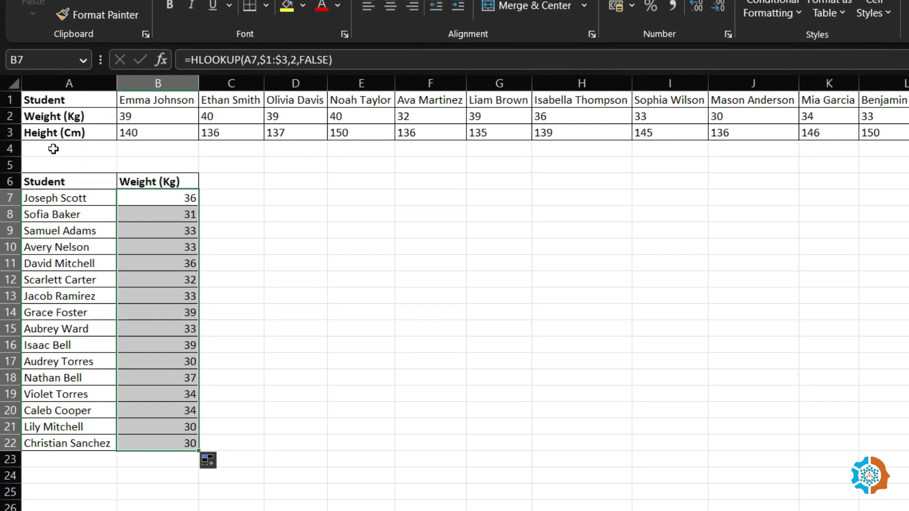
{"action": "left_click", "coordinate": [44, 132]}
{"action": "key", "text": "ctrl+c"}
{"action": "left_click", "coordinate": [130, 180]}
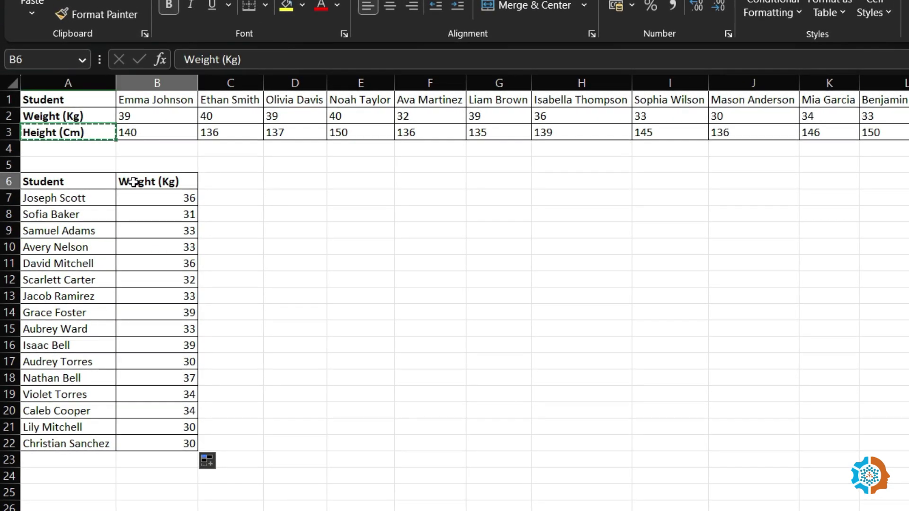
{"action": "key", "text": "ctrl+v"}
Step: Change B7's row index to 3 (showing 144) and fill the height formula down to B22
{"action": "left_click", "coordinate": [160, 199]}
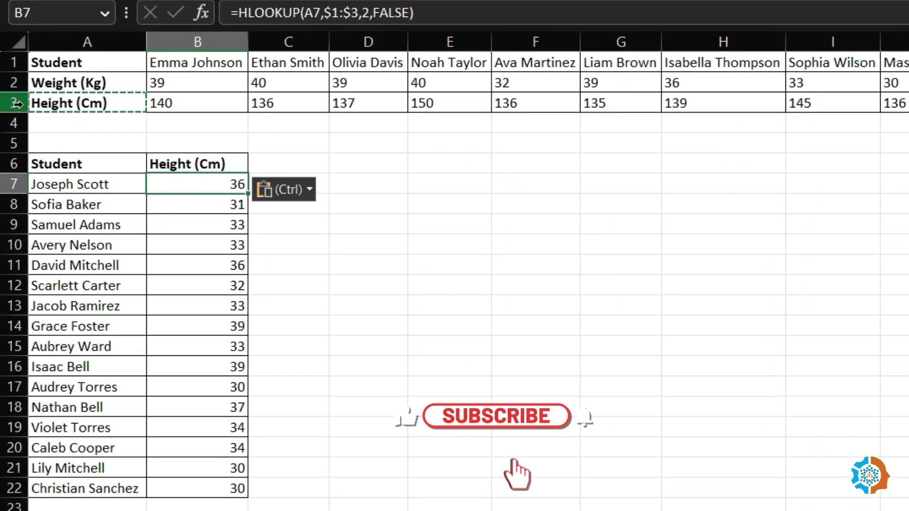
{"action": "left_click", "coordinate": [371, 14]}
{"action": "key", "text": "BackSpace"}
{"action": "type", "text": "3"}
{"action": "key", "text": "Return"}
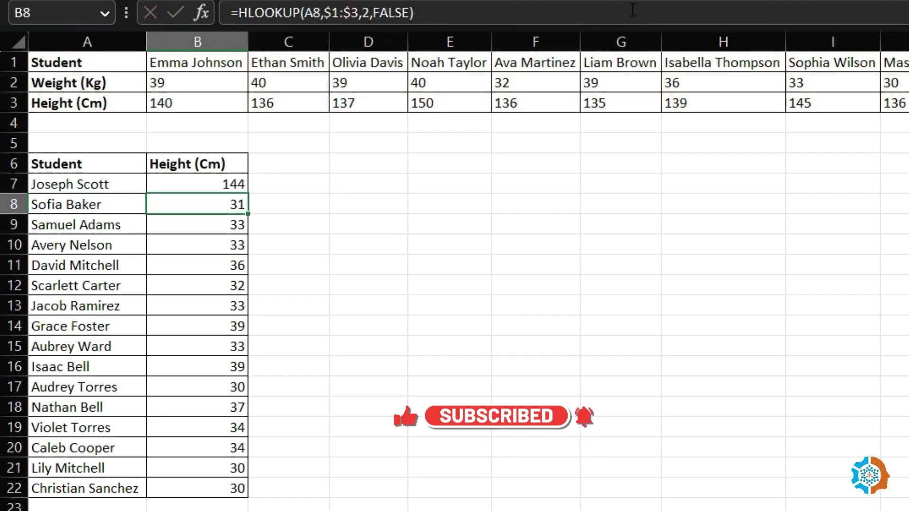
{"action": "left_click", "coordinate": [223, 183]}
{"action": "left_click_drag", "start_coordinate": [250, 193], "coordinate": [236, 490]}
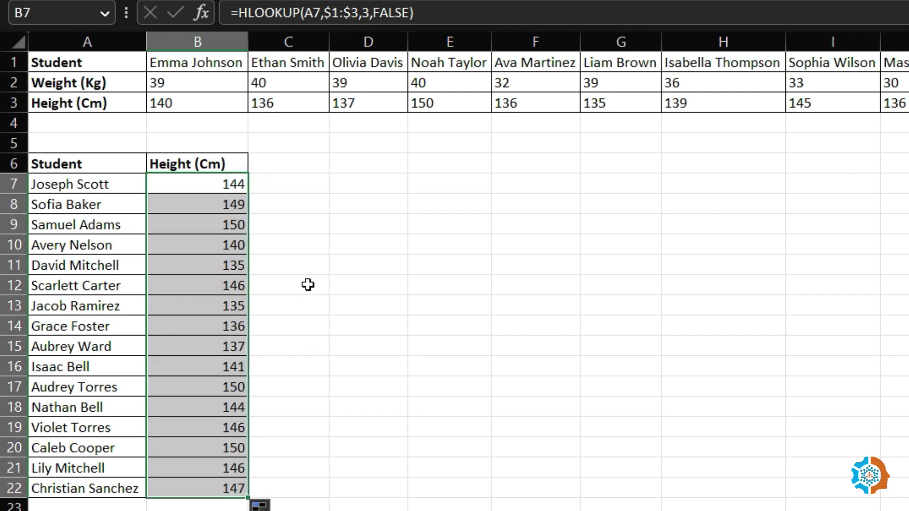